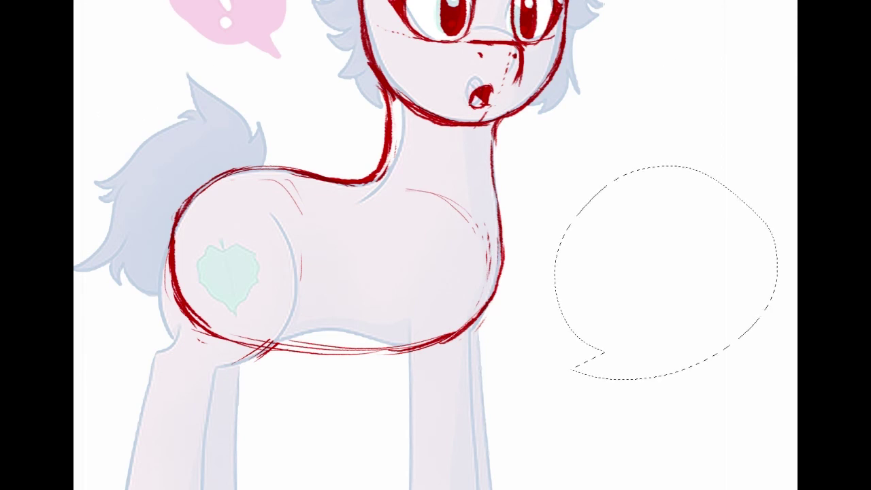
Restore the deleted demo eye beside the pony and sketch a segmented iris ring with highlights around its pupil
key(ctrl+z)
key(ctrl+z)
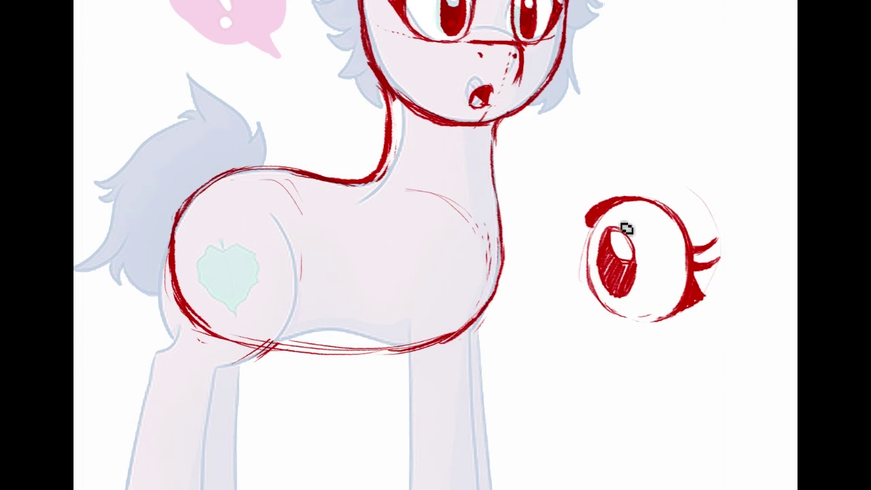
mouse_move(733, 112)
mouse_down()
mouse_move(793, 267)
mouse_move(781, 281)
mouse_move(727, 192)
mouse_up()
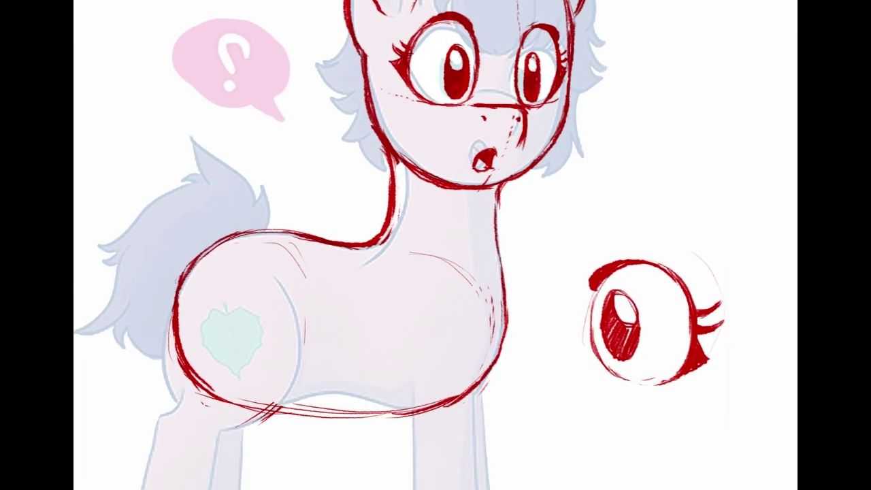
mouse_move(611, 292)
mouse_down()
mouse_move(658, 296)
mouse_move(670, 327)
mouse_move(670, 362)
mouse_move(645, 384)
mouse_move(630, 359)
mouse_up()
drag(640, 345, 661, 352)
drag(663, 330, 640, 327)
drag(659, 290, 661, 356)
drag(670, 324, 644, 370)
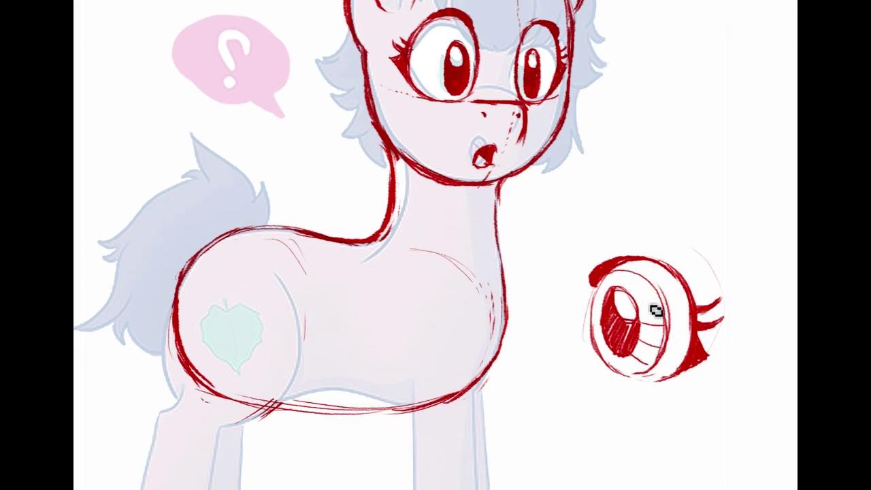
mouse_move(639, 303)
mouse_down()
mouse_move(627, 279)
mouse_move(654, 293)
mouse_up()
drag(629, 367, 630, 370)
drag(410, 140, 418, 118)
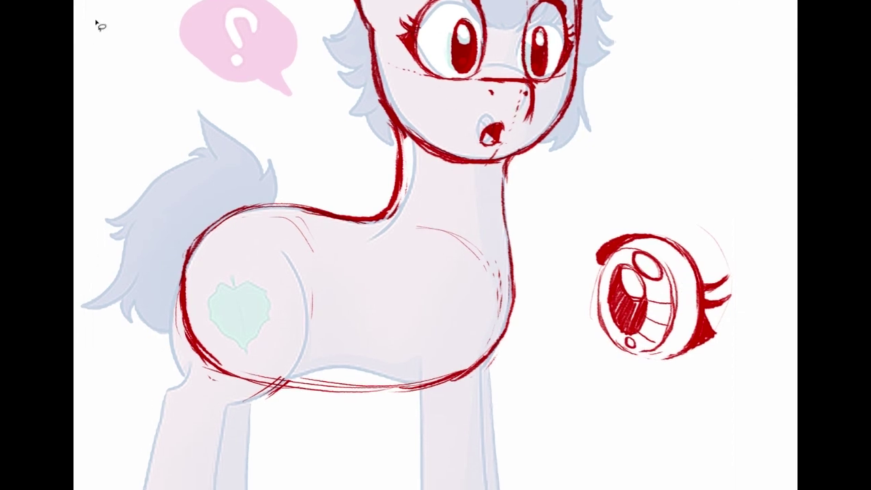
Delete the demo eye sketch beside the pony and clear the selection
mouse_move(582, 345)
mouse_down()
mouse_move(715, 192)
mouse_move(583, 347)
mouse_up()
key(Delete)
key(ctrl+d)
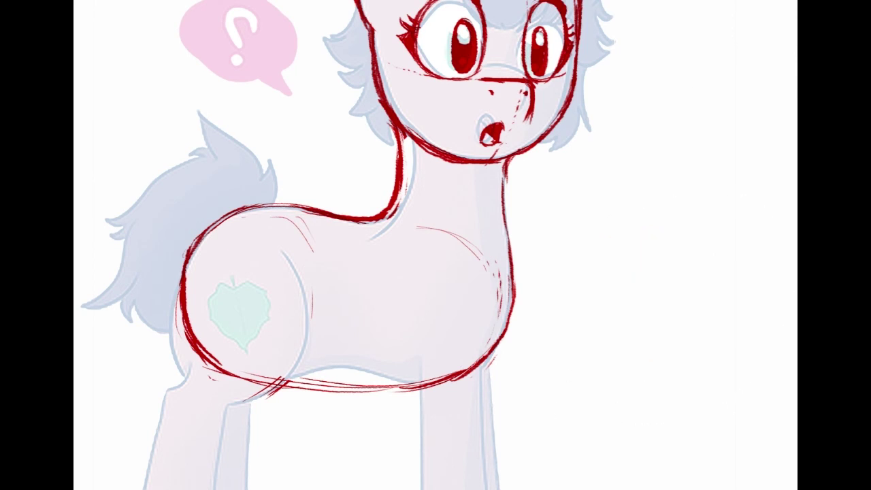
Hatch a shadow across the pony's neck directly beneath the chin
drag(473, 10, 469, 164)
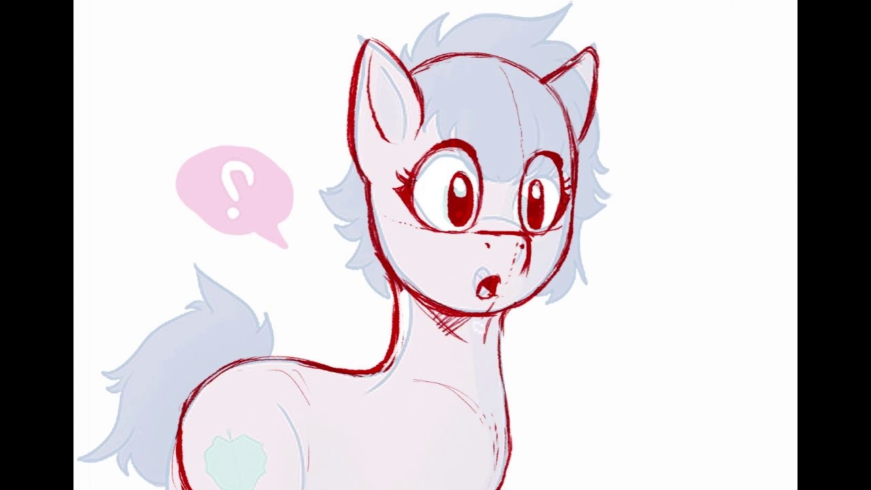
drag(697, 479, 693, 315)
drag(466, 170, 518, 386)
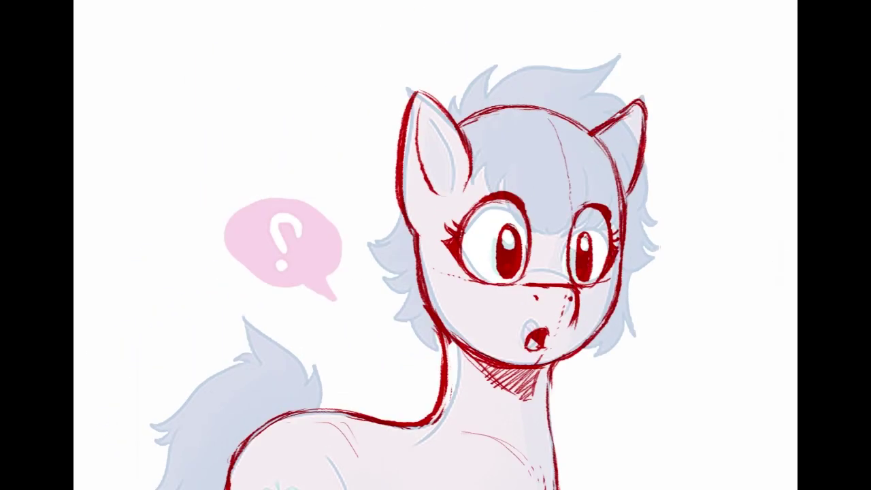
drag(680, 209, 684, 217)
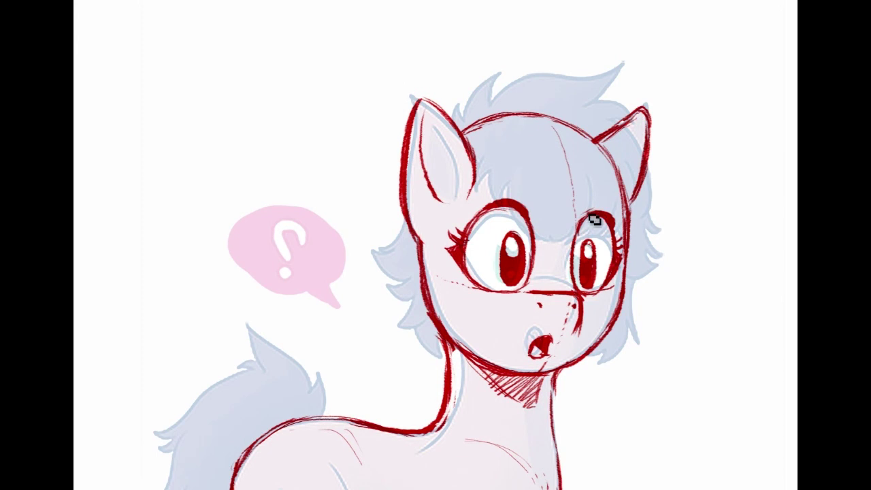
Draw a straight horizontal guide line at the far hooves and hand-letter it "BACK FEET"
mouse_move(449, 442)
mouse_down()
mouse_move(425, 393)
mouse_move(434, 145)
mouse_move(428, 58)
mouse_up()
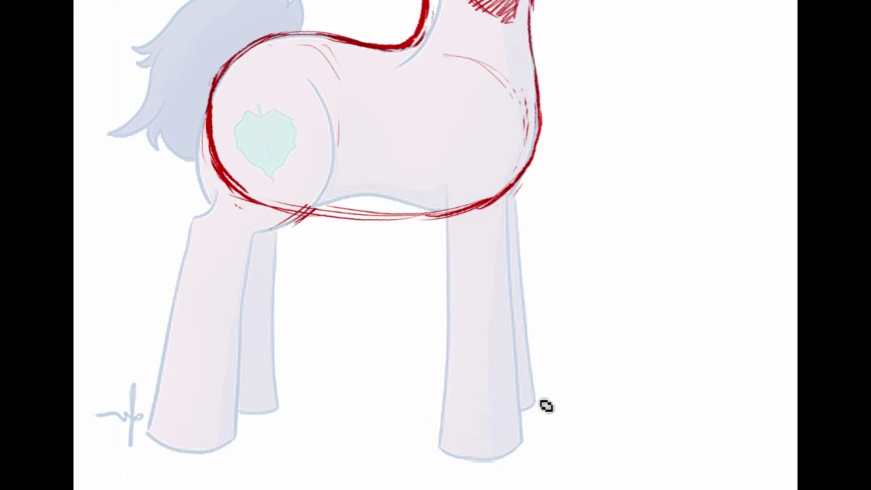
mouse_move(542, 410)
mouse_down()
mouse_move(341, 428)
mouse_move(120, 403)
mouse_move(694, 383)
mouse_up()
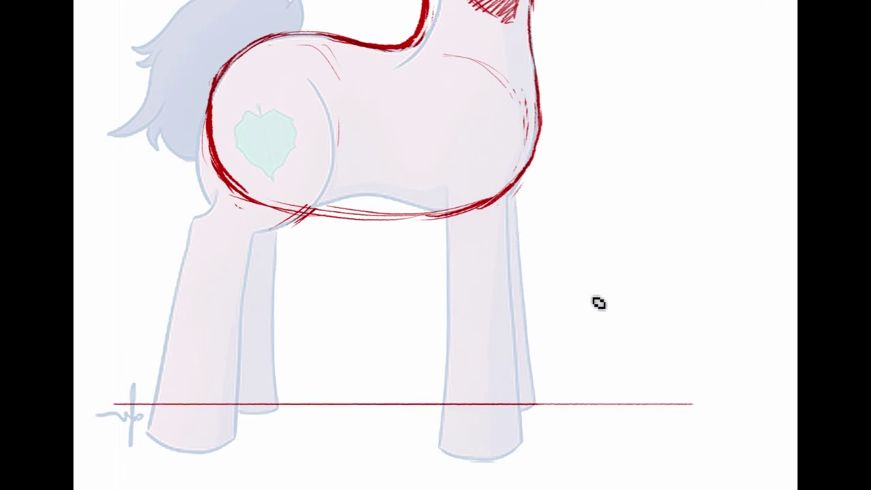
mouse_move(644, 391)
mouse_down()
mouse_move(654, 386)
mouse_move(666, 395)
mouse_move(679, 379)
mouse_move(708, 408)
mouse_move(720, 388)
mouse_move(718, 403)
mouse_up()
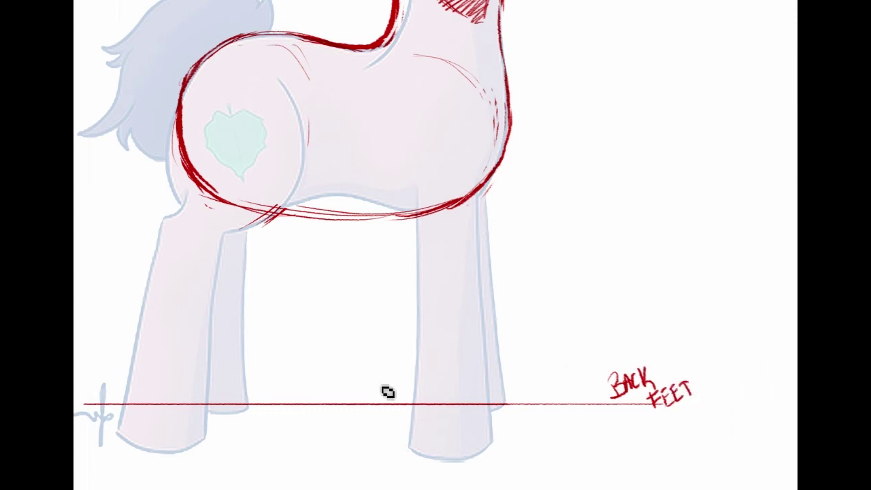
Draw a lower horizontal guide line at the near hooves and hand-letter it "FRONT FEET"
mouse_move(154, 454)
mouse_down()
mouse_move(298, 465)
mouse_move(760, 454)
mouse_up()
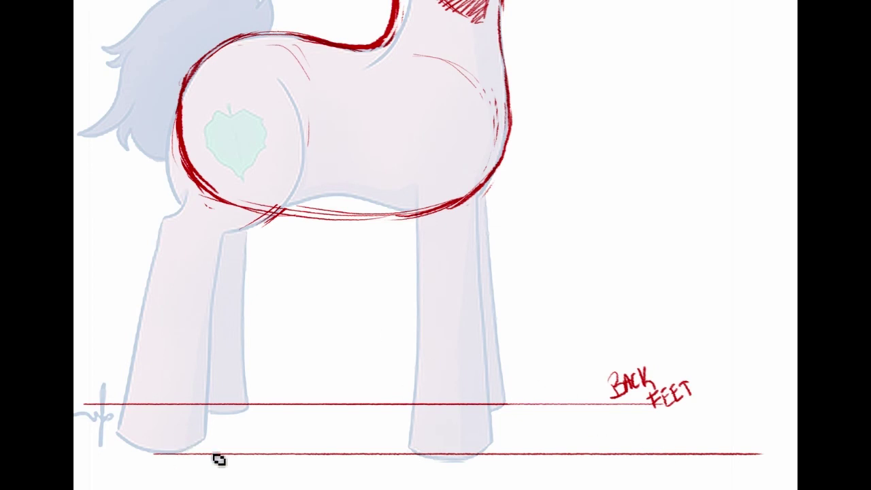
mouse_move(683, 435)
mouse_down()
mouse_move(693, 450)
mouse_move(692, 429)
mouse_move(733, 451)
mouse_move(751, 436)
mouse_move(746, 430)
mouse_move(745, 439)
mouse_up()
drag(732, 428, 746, 417)
mouse_move(733, 447)
mouse_down()
mouse_move(735, 458)
mouse_move(741, 450)
mouse_move(737, 472)
mouse_up()
drag(731, 447, 748, 444)
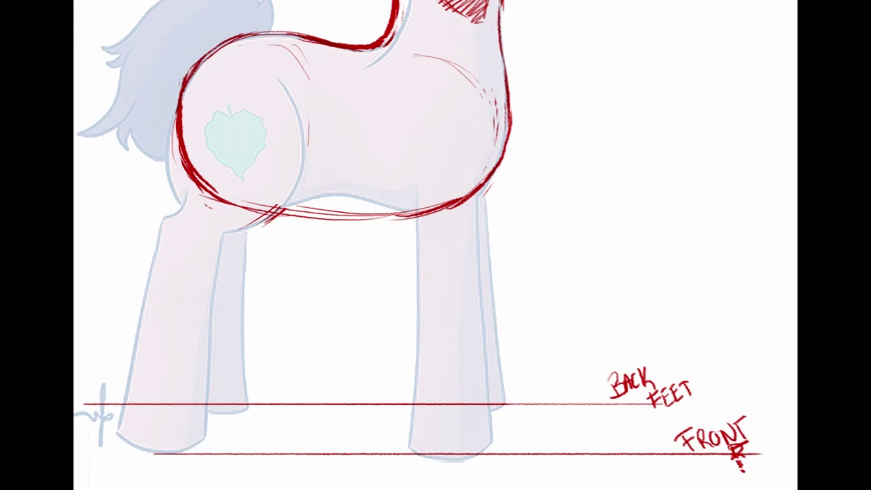
mouse_move(749, 444)
mouse_down()
mouse_move(767, 459)
mouse_move(760, 447)
mouse_move(776, 443)
mouse_move(772, 463)
mouse_up()
drag(761, 437, 780, 429)
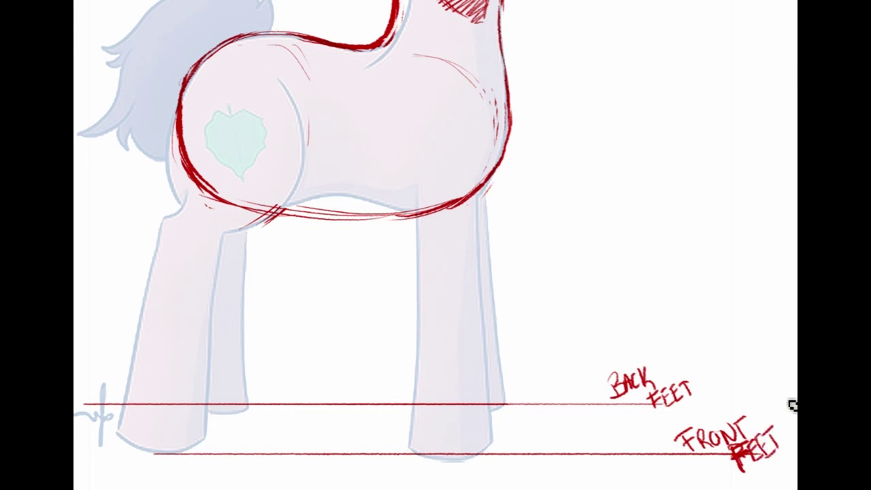
Cut both feet guide lines and their labels onto a separate layer and fill them with blue
click(76, 25)
click(81, 26)
drag(453, 325, 483, 324)
drag(109, 364, 807, 474)
right_click(538, 414)
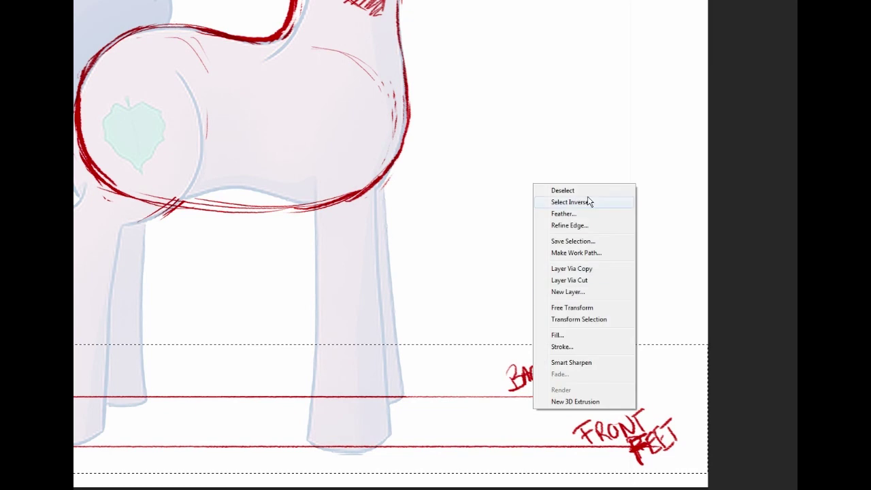
click(570, 279)
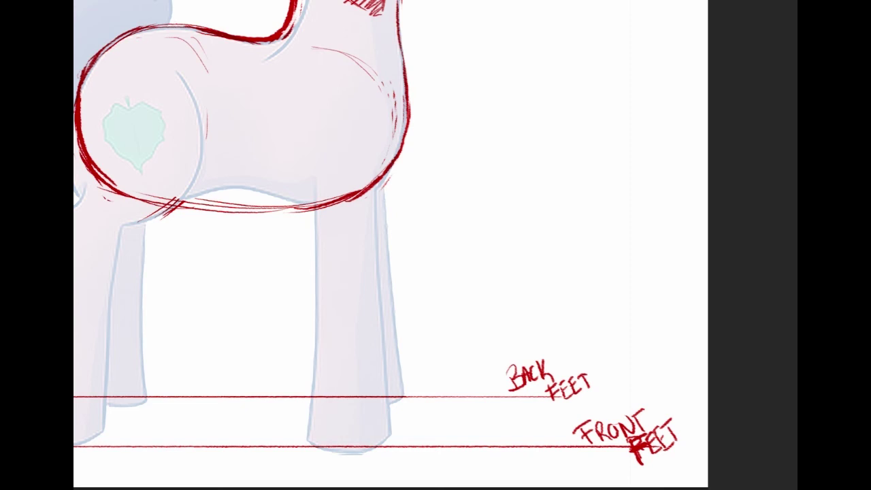
key(shift+F5)
key(Return)
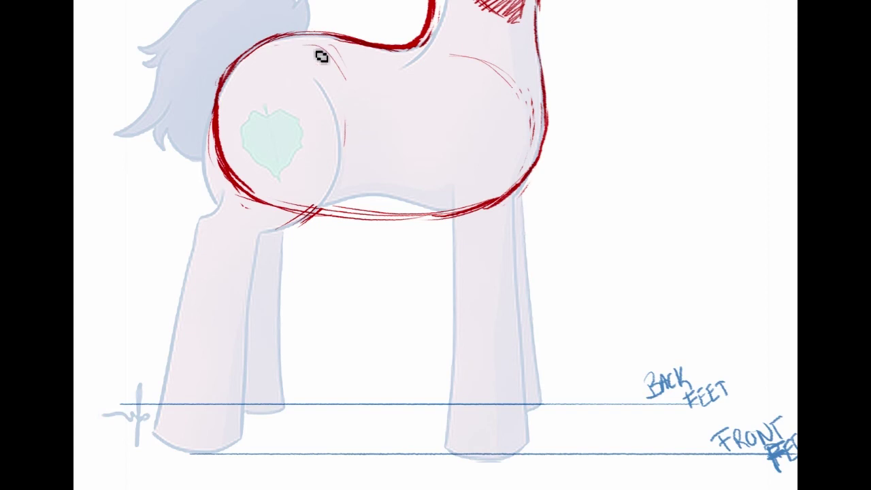
Sketch the near hind leg's haunch curve, hock, front edge and flat hoof base on the front-feet guide line
mouse_move(312, 66)
mouse_down()
mouse_move(342, 105)
mouse_move(323, 211)
mouse_move(255, 270)
mouse_up()
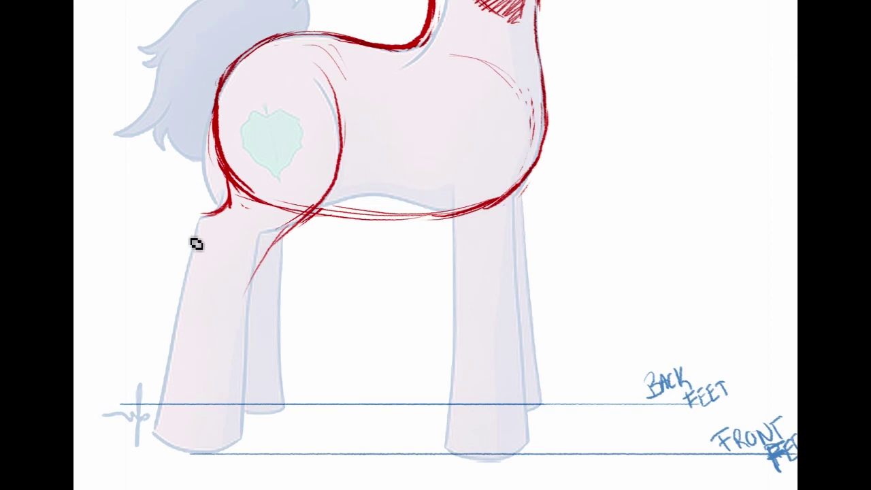
drag(193, 455, 293, 454)
drag(264, 272, 272, 377)
drag(287, 413, 296, 451)
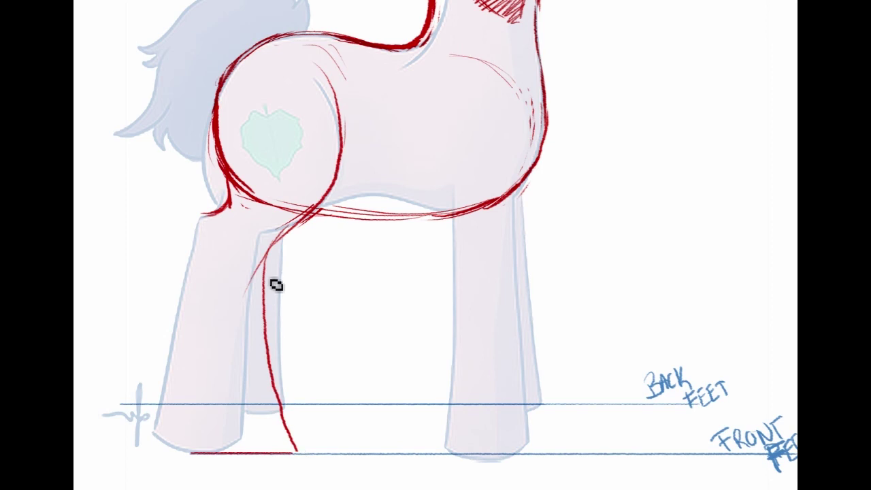
drag(262, 319, 297, 447)
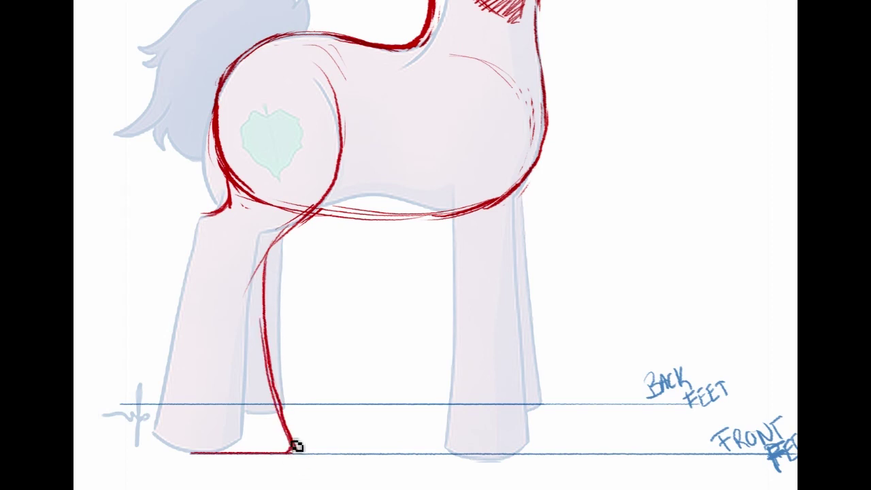
drag(269, 383, 288, 422)
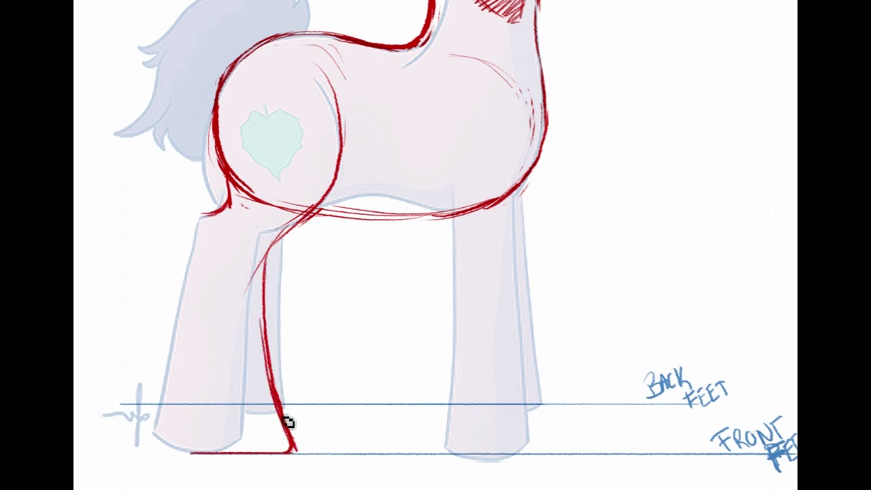
Draw the near hind leg's rear edge from the hock down to a rounded heel at the hoof base
mouse_move(214, 217)
mouse_down()
mouse_move(197, 233)
mouse_move(186, 332)
mouse_up()
drag(189, 382, 194, 413)
mouse_move(184, 271)
mouse_down()
mouse_move(188, 309)
mouse_move(202, 449)
mouse_up()
drag(185, 327, 200, 449)
drag(188, 379, 199, 450)
drag(207, 217, 190, 326)
drag(200, 447, 214, 454)
mouse_move(199, 246)
mouse_down()
mouse_move(222, 216)
mouse_move(211, 219)
mouse_up()
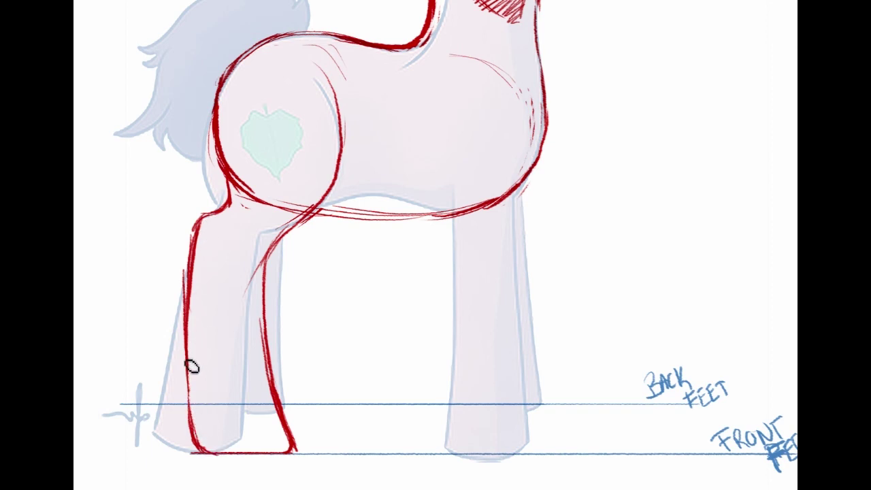
Erase the stray strokes along the near hind leg's outline and reinforce the line at the knee
drag(267, 369, 292, 442)
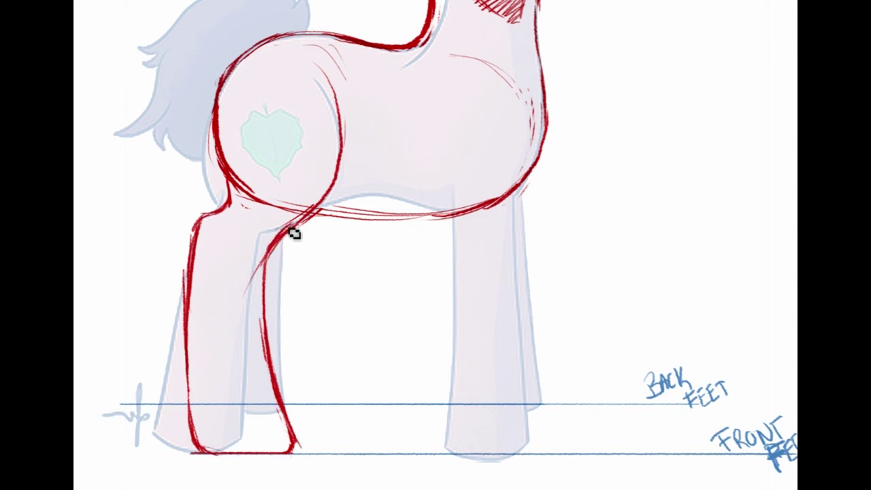
drag(264, 269, 248, 307)
drag(271, 256, 277, 230)
drag(260, 318, 267, 352)
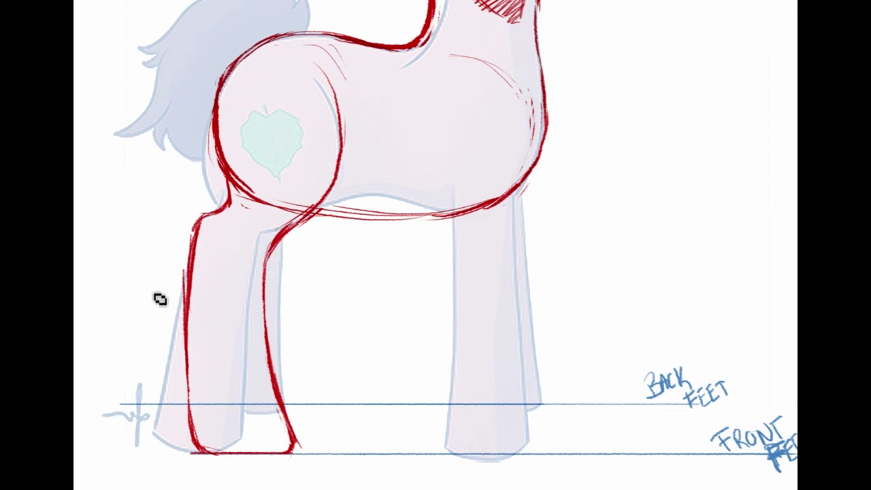
drag(183, 289, 177, 326)
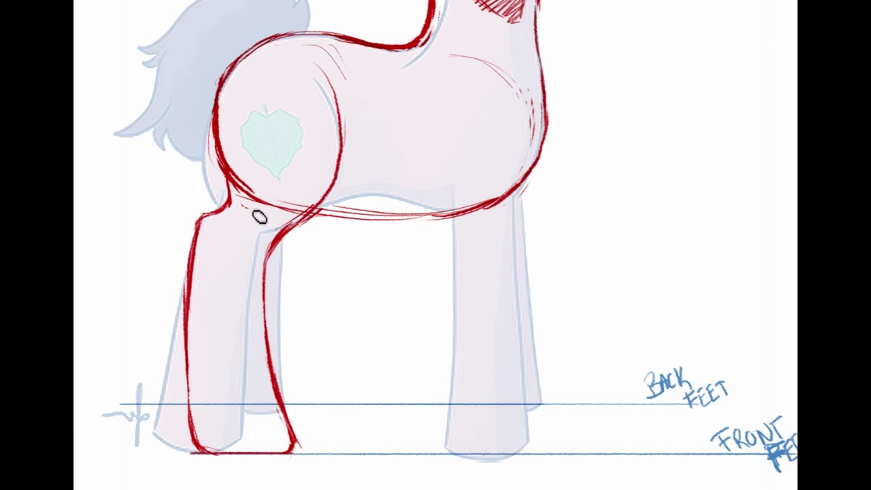
Duplicate the lower part of the near hind leg and place the copy over the near front leg
drag(815, 341, 793, 342)
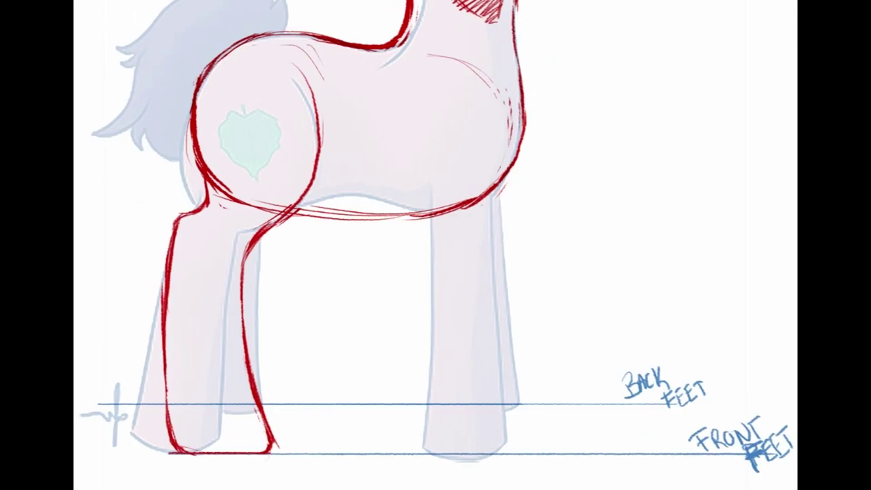
mouse_move(161, 234)
mouse_down()
mouse_move(247, 487)
mouse_move(161, 235)
mouse_up()
right_click(186, 286)
click(246, 156)
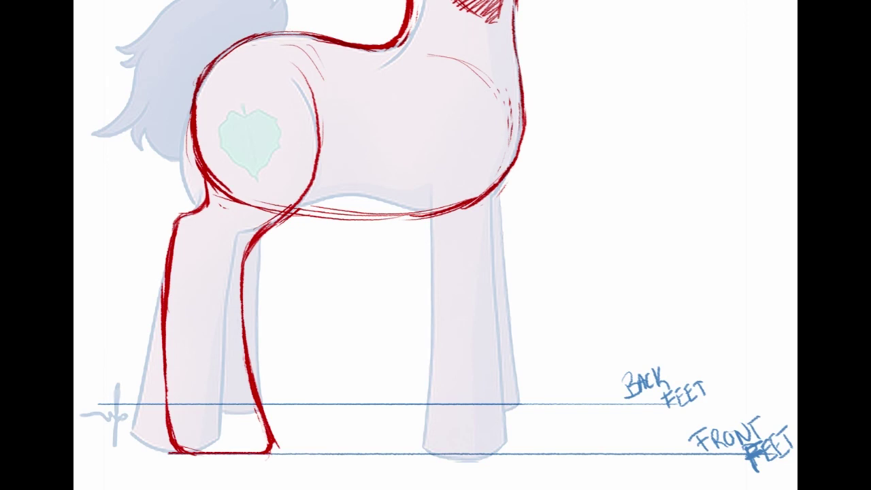
drag(182, 306, 441, 358)
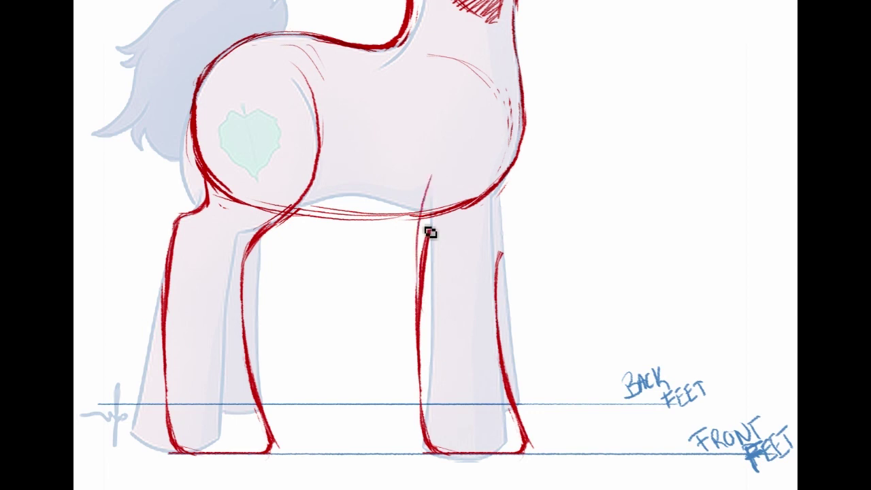
Extend the copied leg upward into a rounded shoulder, blend its side lines and erase the stray edge strokes
drag(430, 212, 418, 312)
drag(432, 175, 417, 318)
drag(421, 225, 418, 328)
mouse_move(434, 184)
mouse_down()
mouse_move(482, 163)
mouse_move(489, 168)
mouse_move(488, 238)
mouse_up()
drag(490, 170, 496, 312)
mouse_move(496, 214)
mouse_down()
mouse_move(507, 354)
mouse_move(497, 349)
mouse_up()
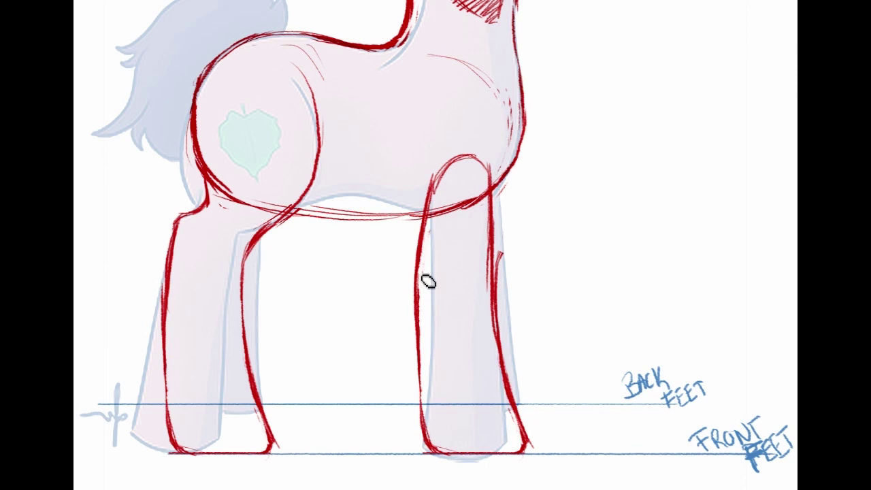
drag(503, 299, 504, 275)
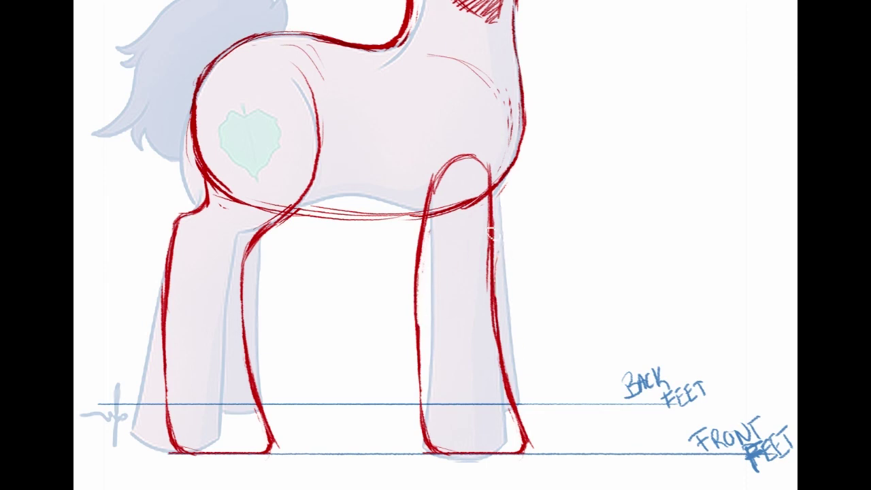